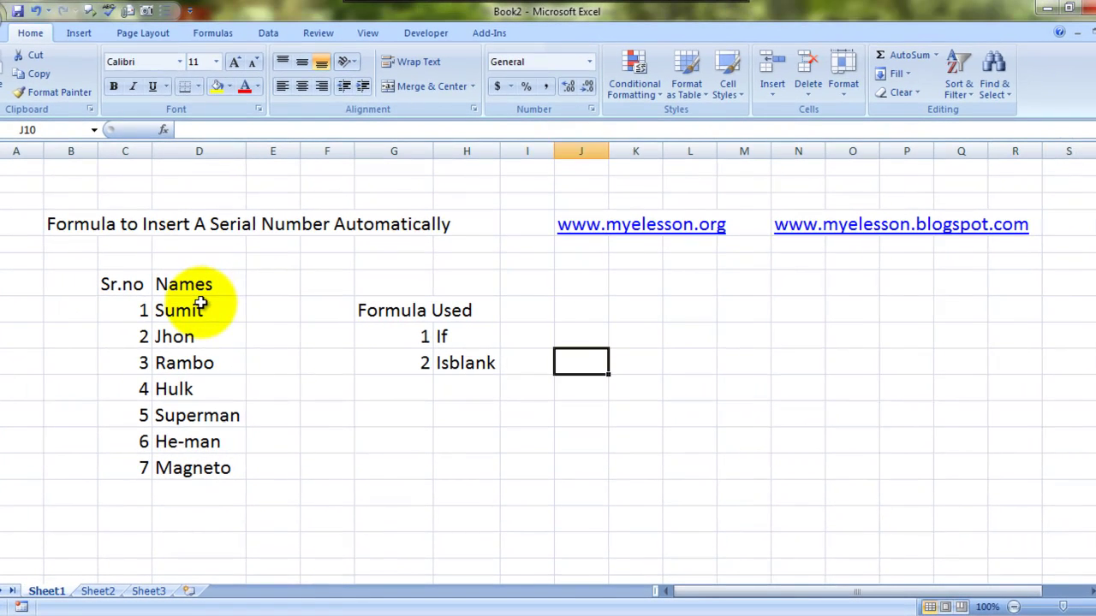
- Review the names from Jhon to Magneto and the blank Sr.no cell C15's formula
key(Left)
key(Left)
key(Left)
key(Left)
key(Left)
key(Left)
key(Up)
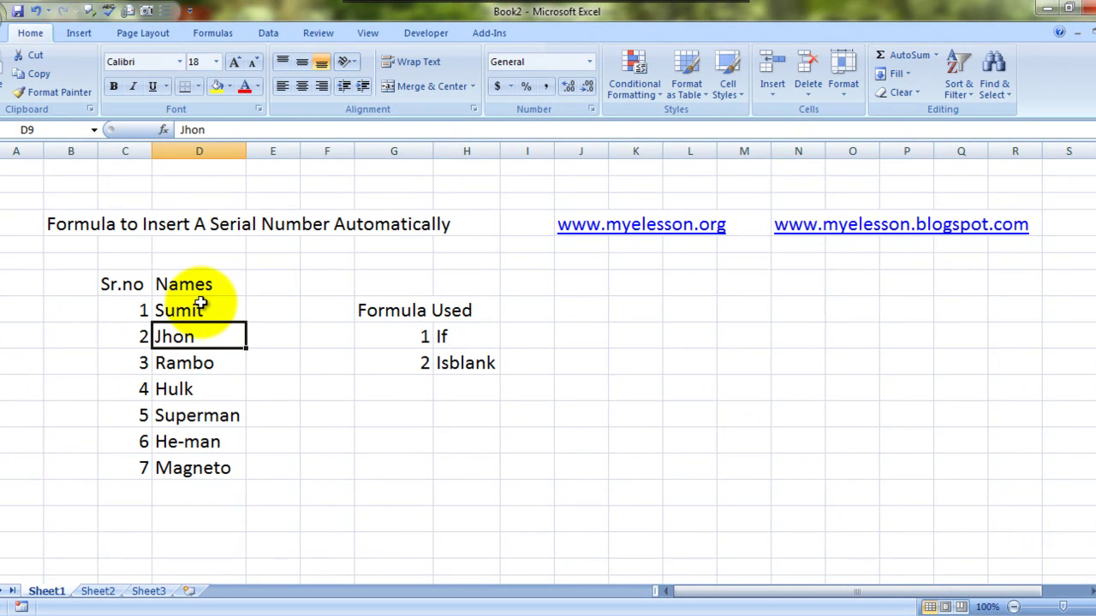
key(Down)
key(Down)
key(Down)
key(Down)
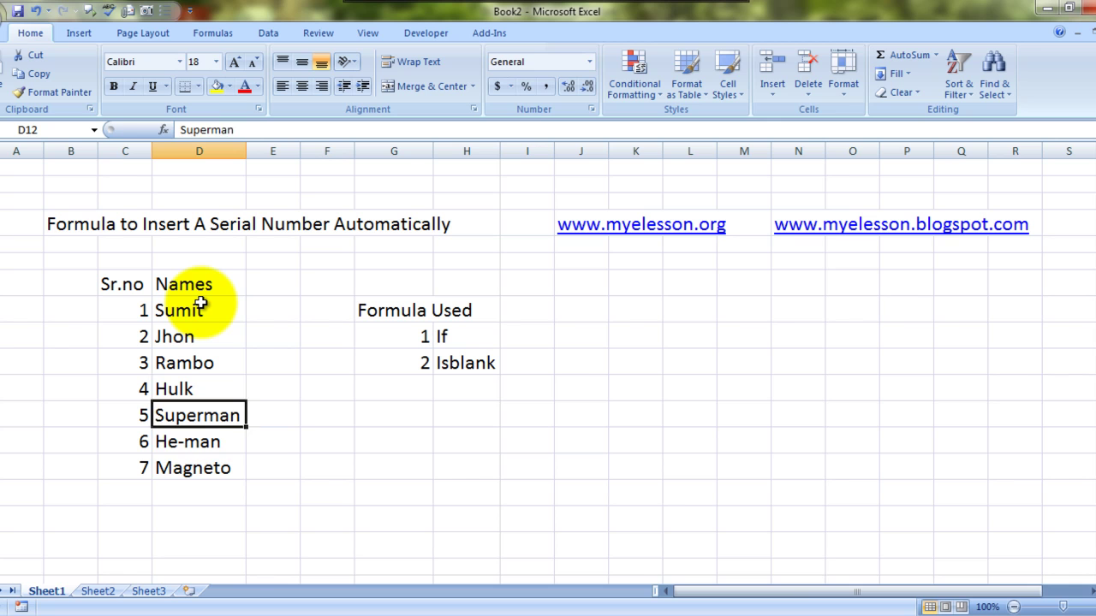
key(Down)
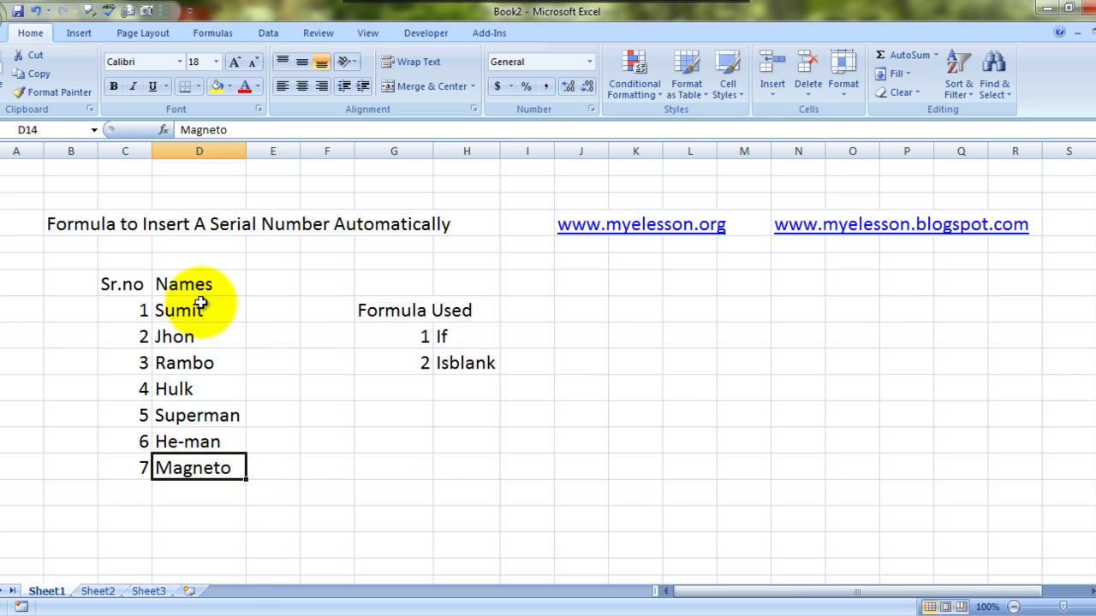
key(Right)
key(Left)
key(Up)
key(Up)
key(Up)
key(Up)
key(Up)
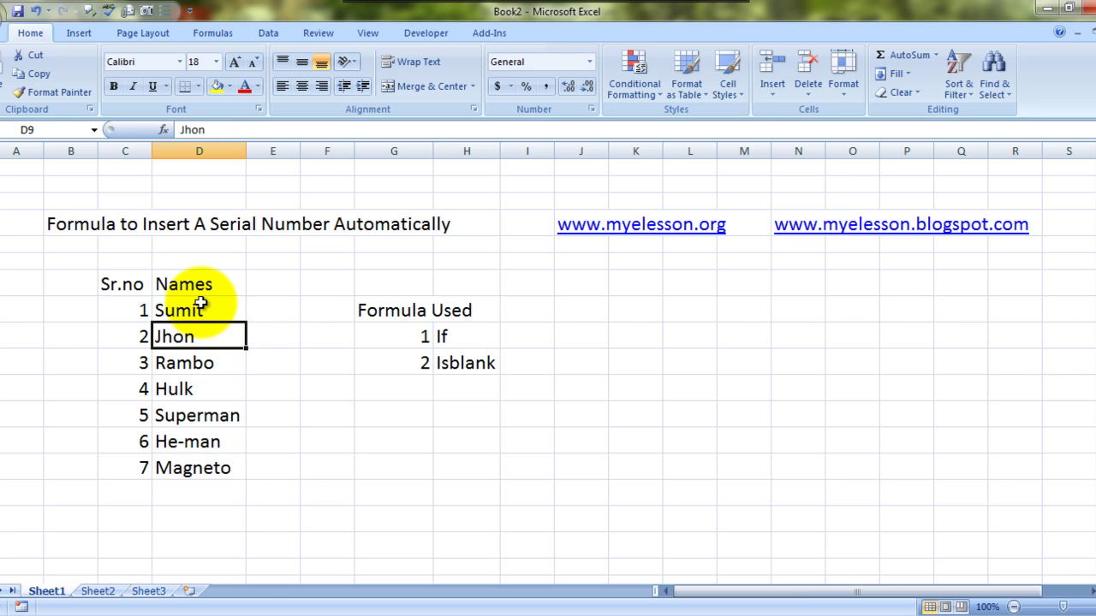
key(Down)
key(Down)
key(Down)
key(Down)
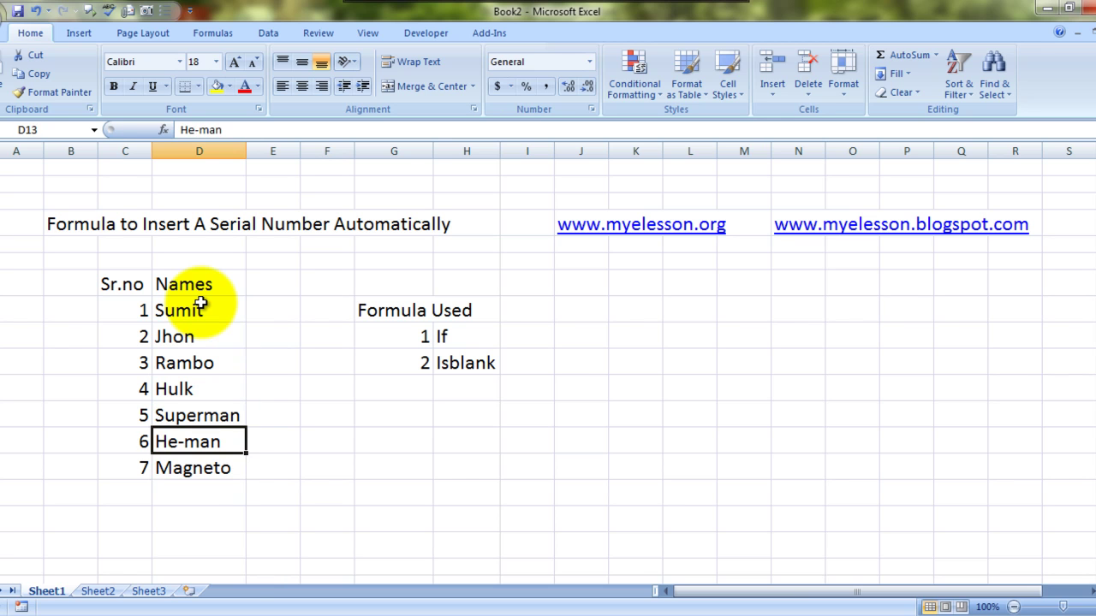
key(Down)
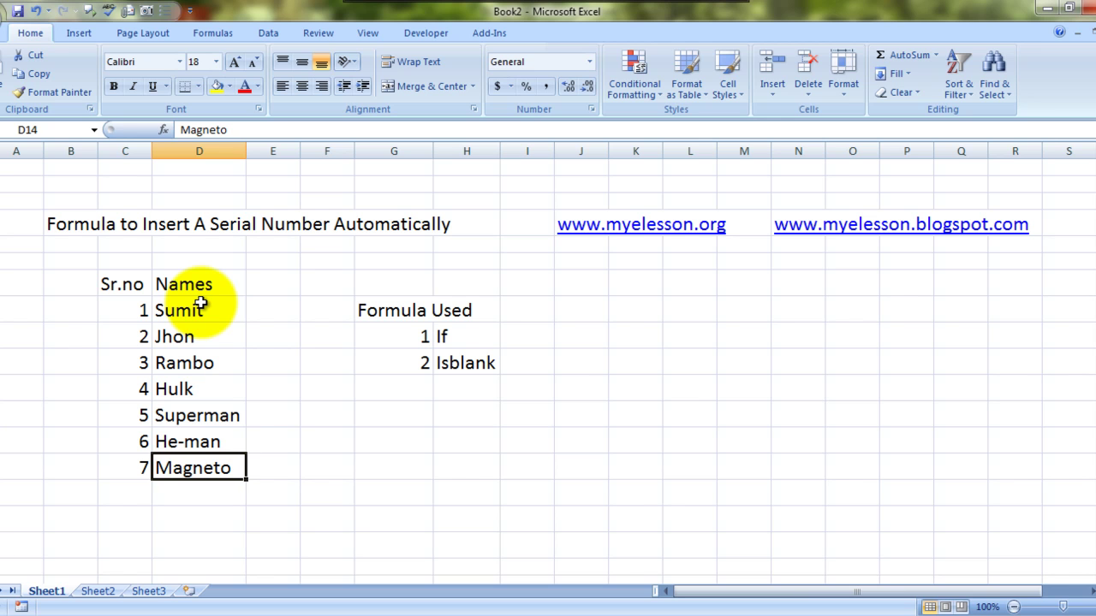
key(Down)
key(Down)
key(Down)
key(Up)
key(Up)
key(Left)
key(Up)
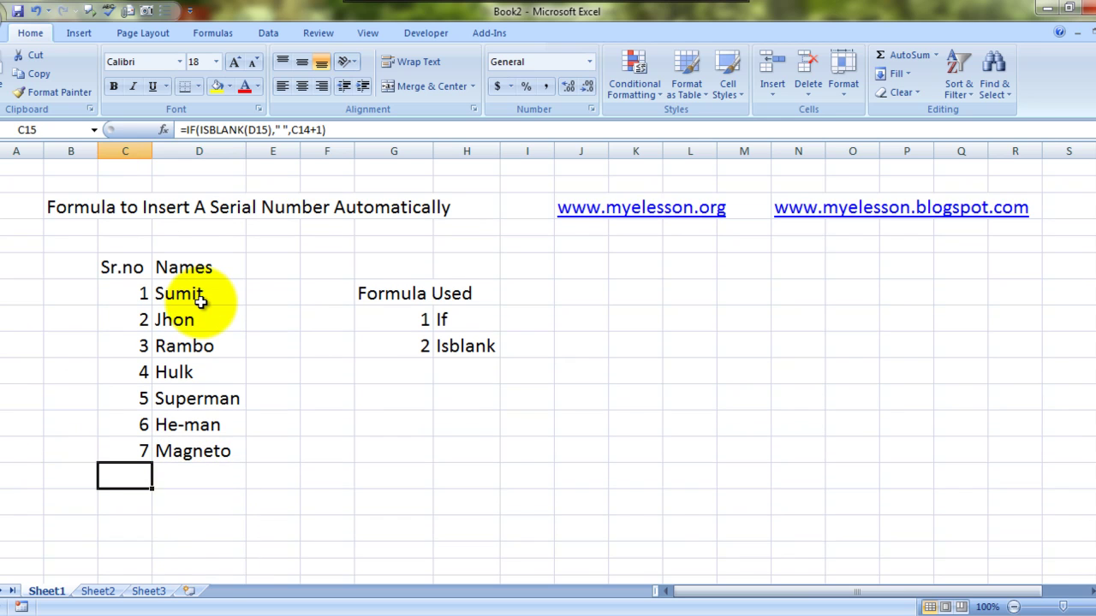
key(Down)
key(Down)
key(Up)
key(Up)
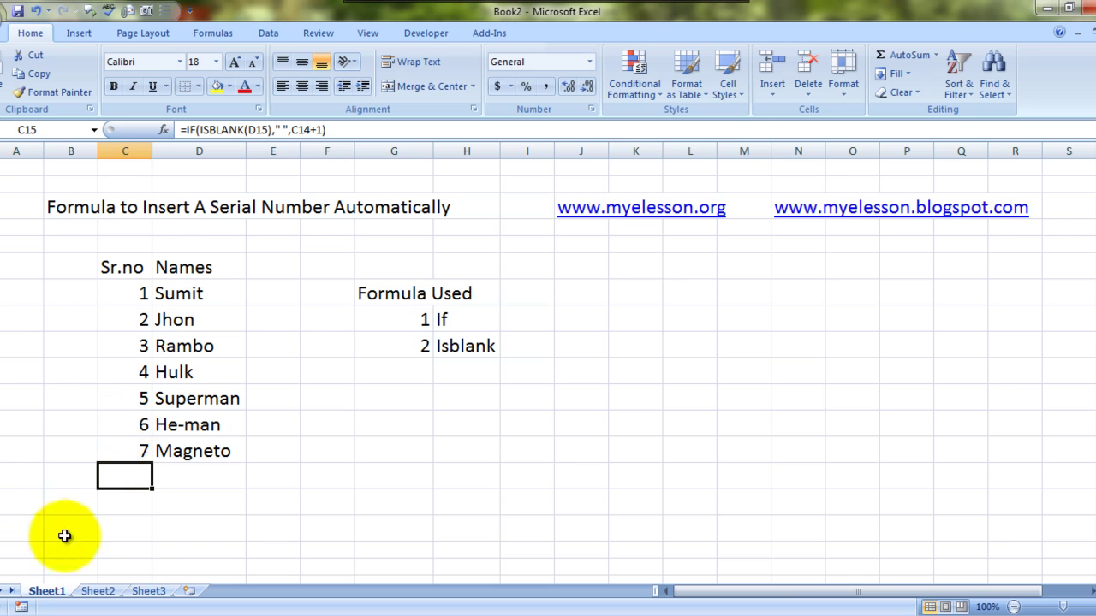
- Enter TinTin in D15 and check that C15 now shows serial number 8
click(226, 478)
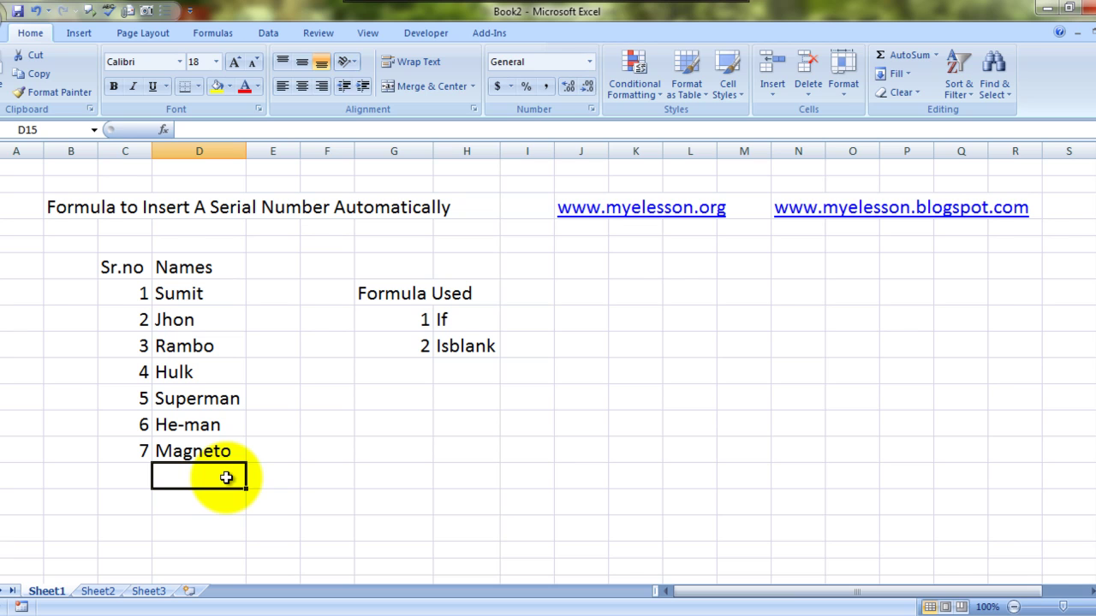
text(Ti)
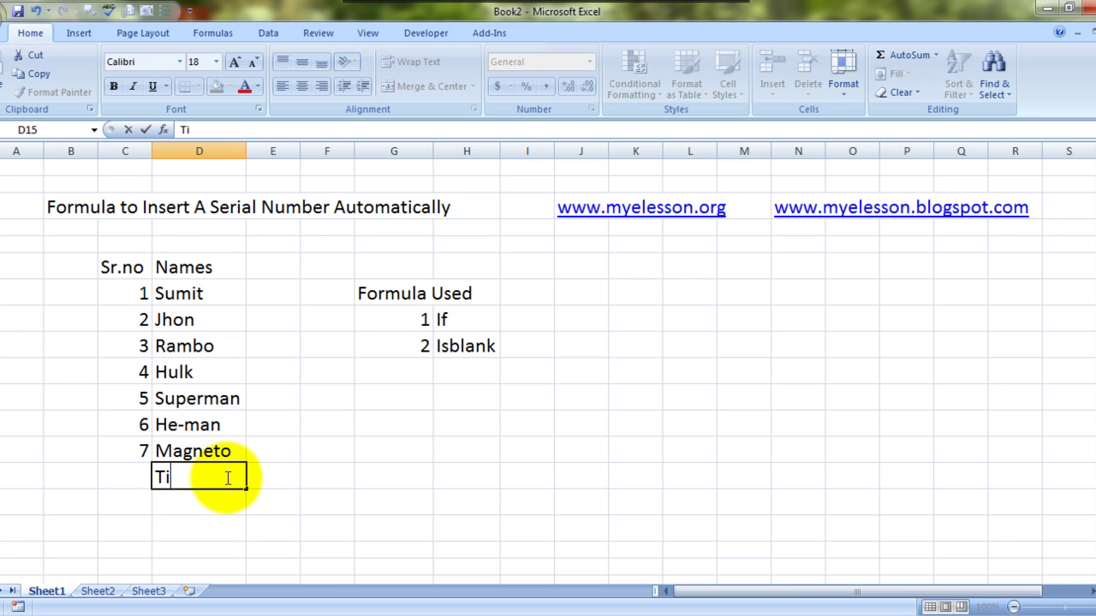
text(nTin)
key(Return)
click(226, 478)
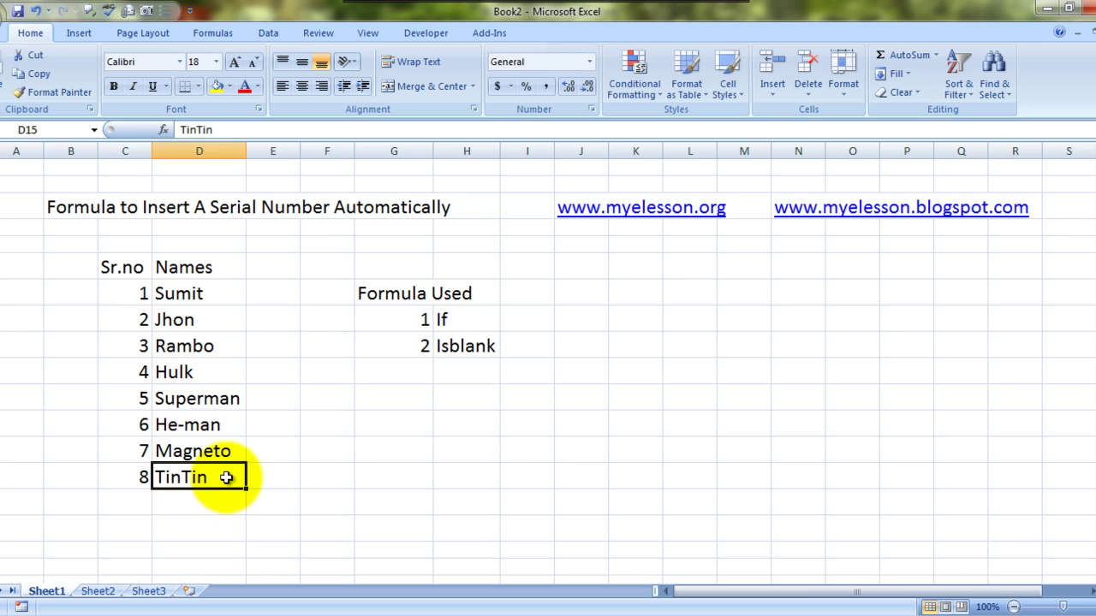
click(139, 483)
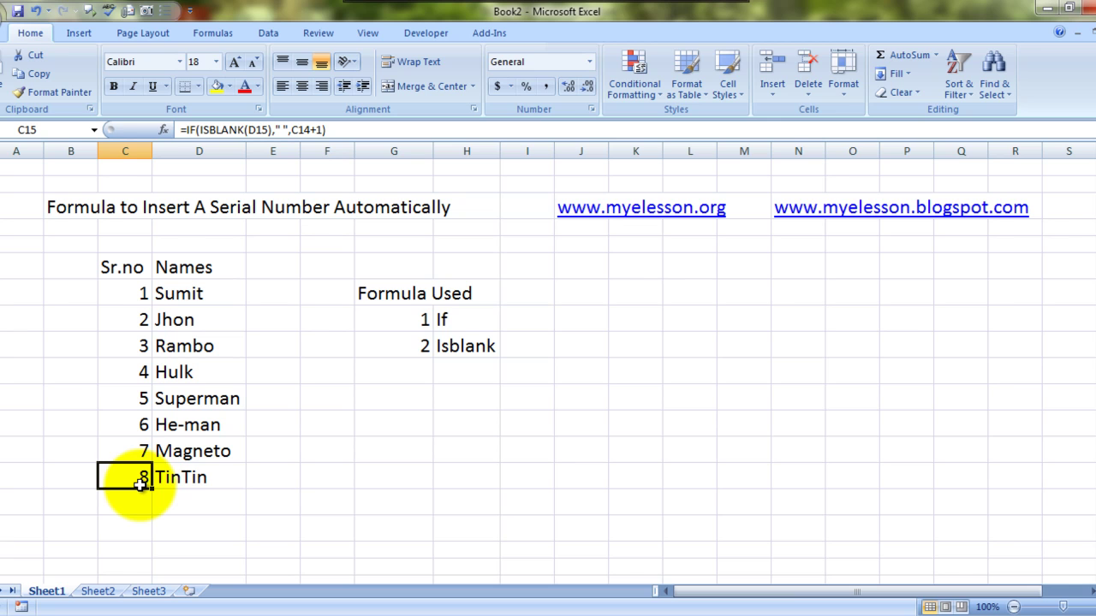
- Enter Spider Man in D16 so serial number 9 appears beside it
key(Down)
key(Right)
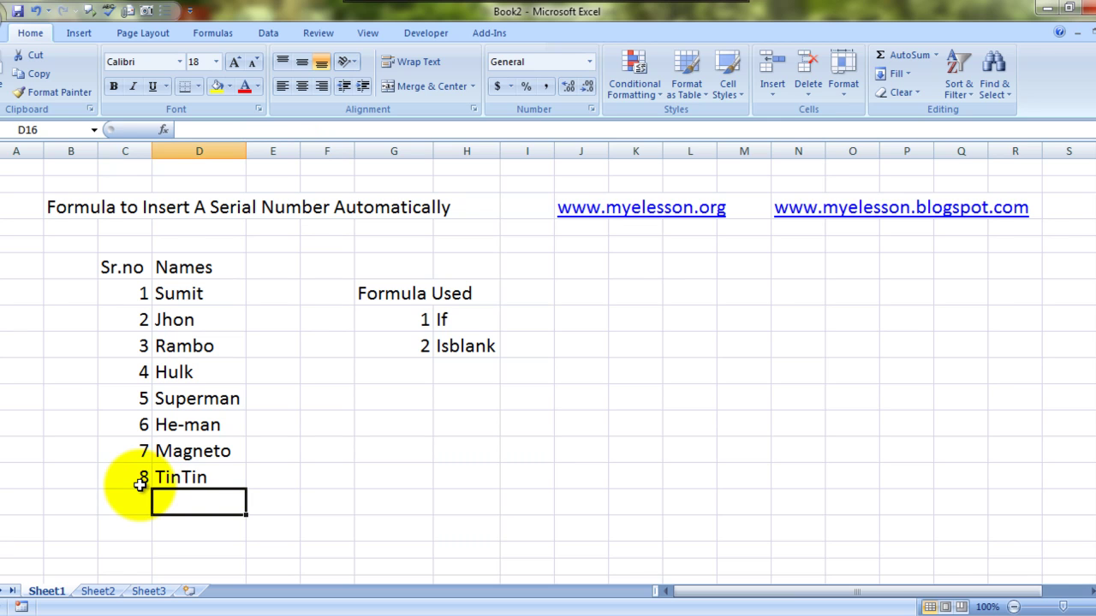
text(Spi)
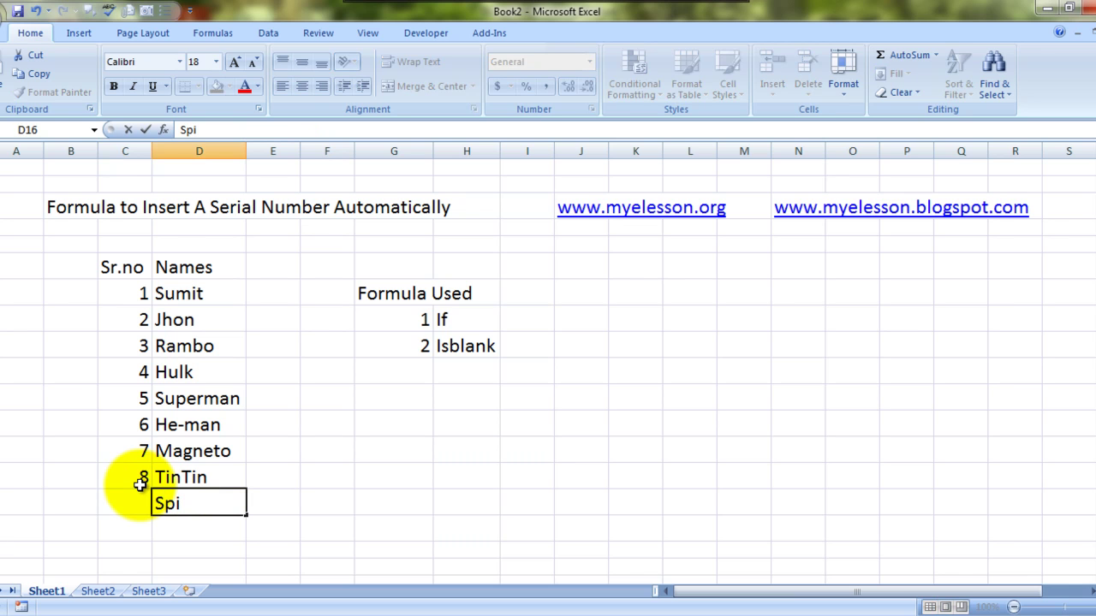
key(BackSpace)
key(BackSpace)
key(BackSpace)
text(Spif)
key(BackSpace)
text(derM)
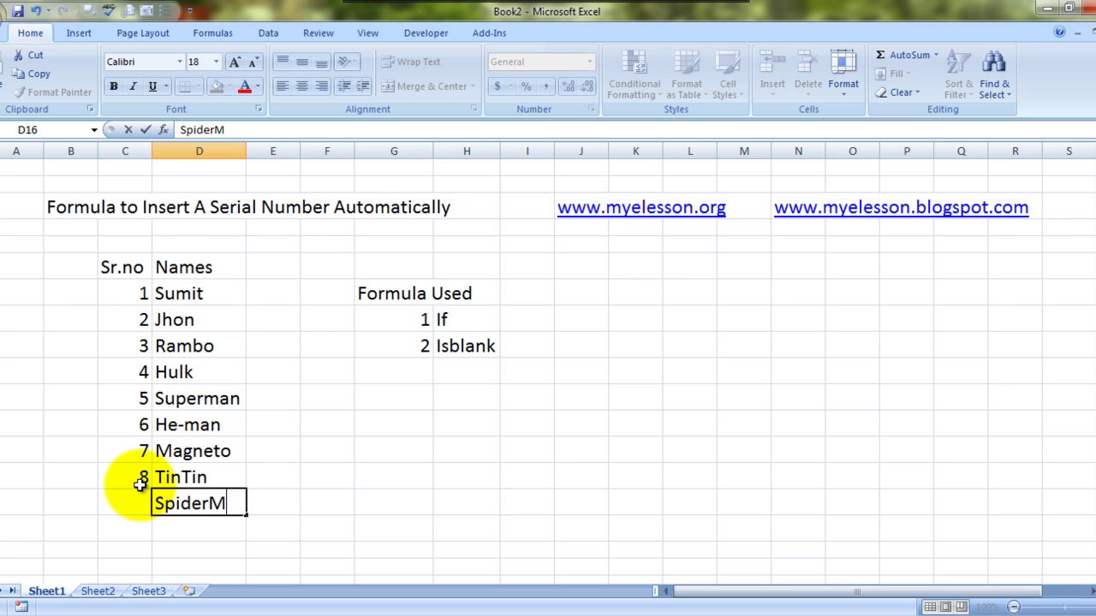
key(BackSpace)
text(Man)
key(Return)
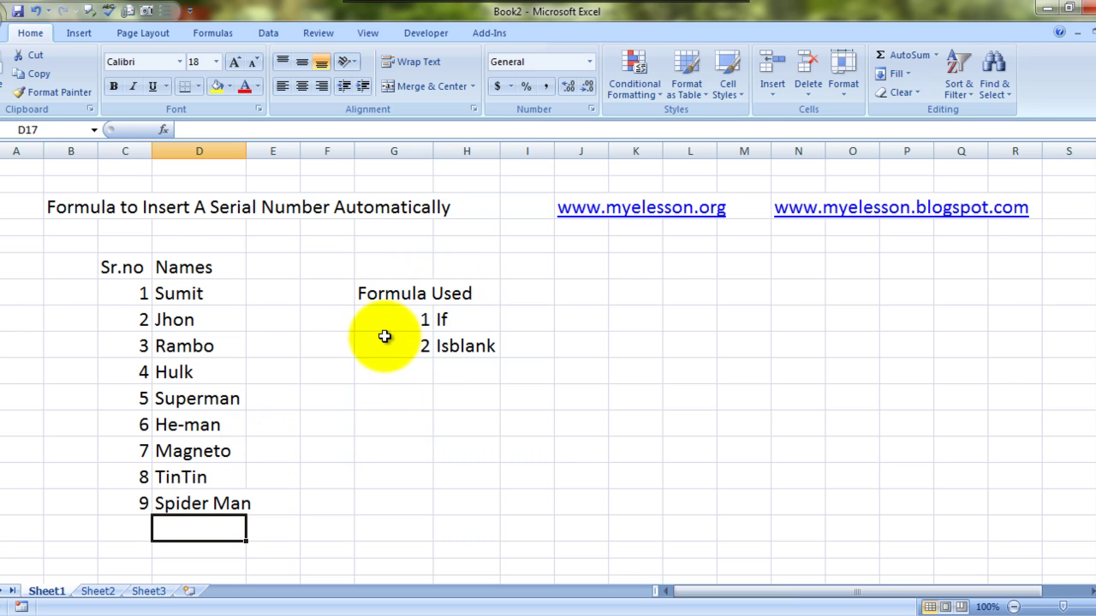
click(440, 318)
click(469, 347)
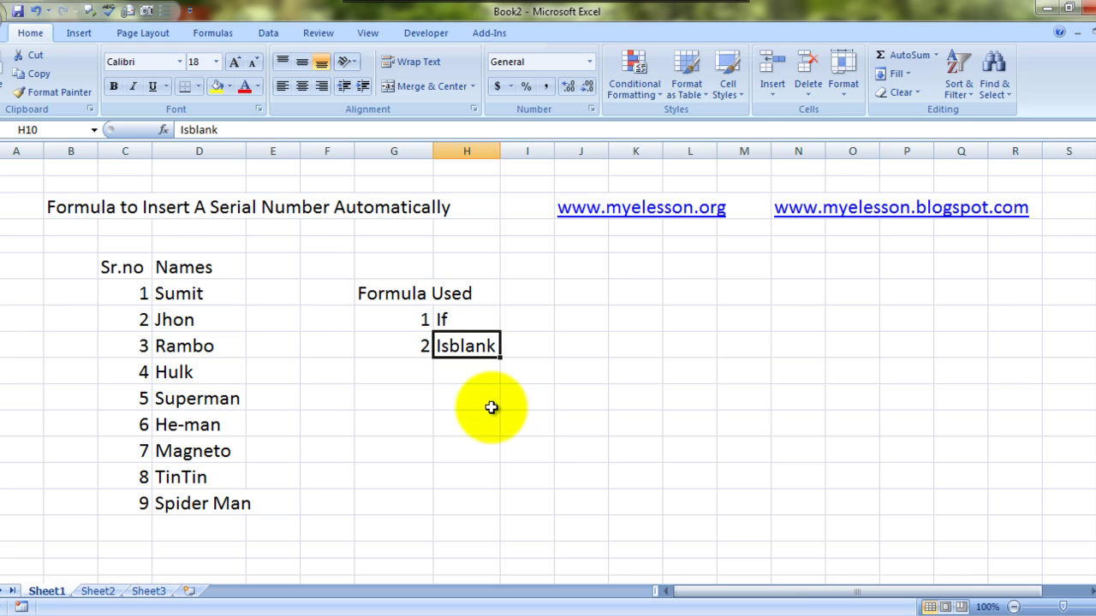
click(128, 319)
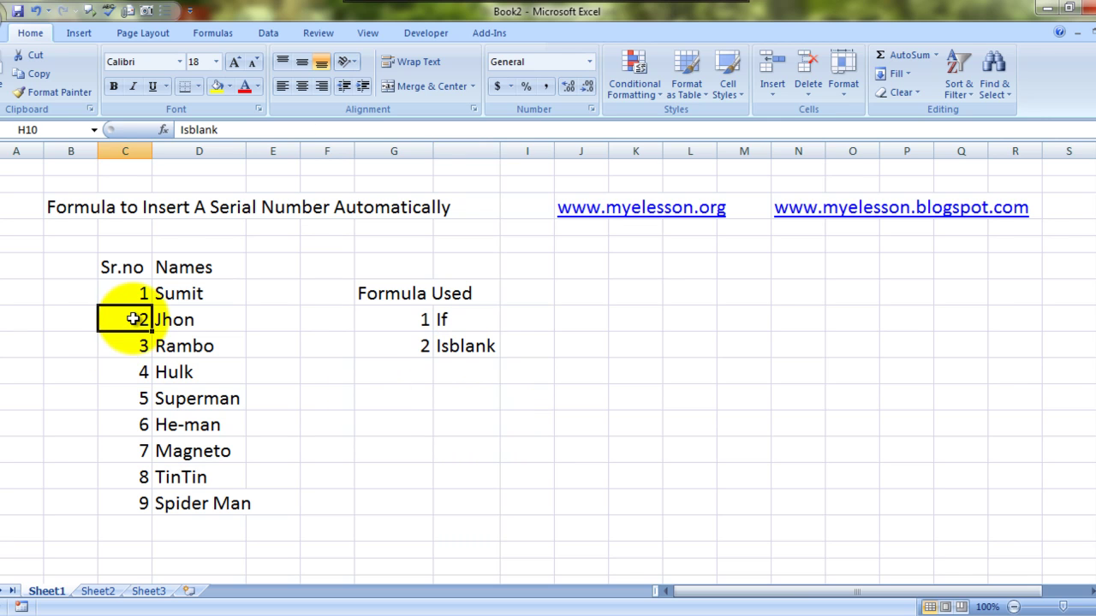
key(Down)
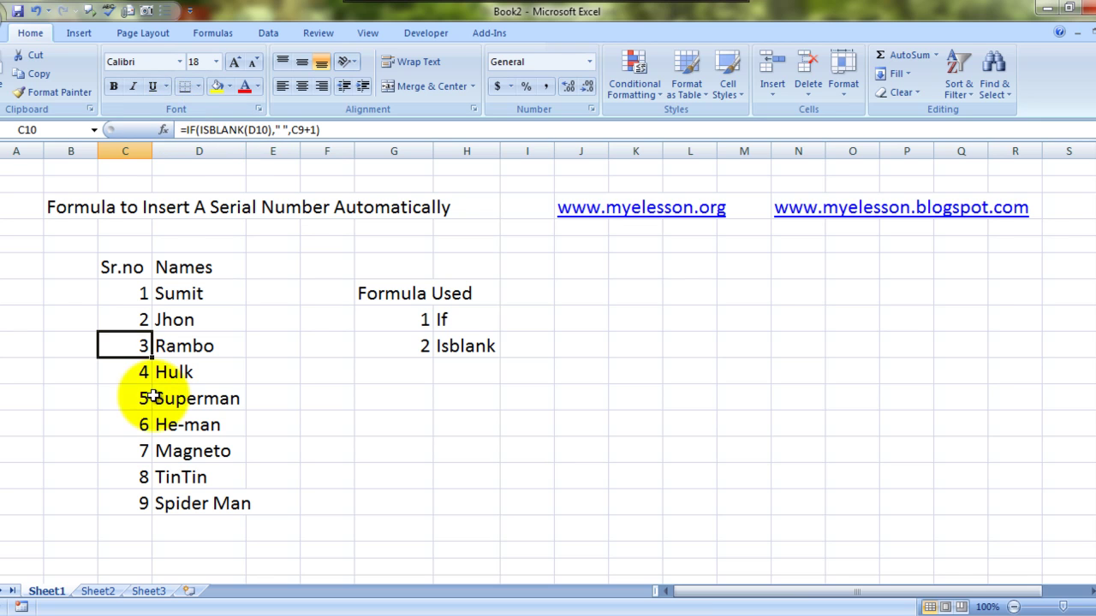
key(shift+Down)
key(shift+Down)
key(shift+Down)
key(shift+Down)
key(shift+Down)
key(shift+Down)
key(shift+Down)
key(shift+Up)
key(Up)
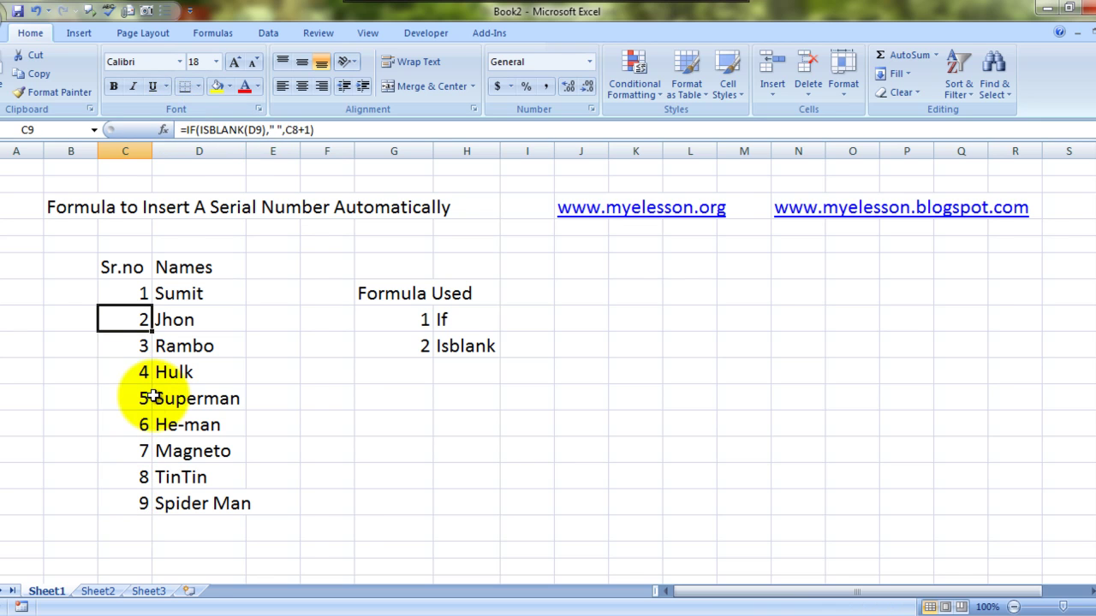
key(shift+Down)
key(shift+Down)
key(shift+Down)
key(shift+Down)
key(shift+Down)
key(shift+Down)
key(shift+Down)
key(shift+Down)
- Delete the serial numbers in C9:C17, keep 1 beside Sumit, and return to C9
key(Delete)
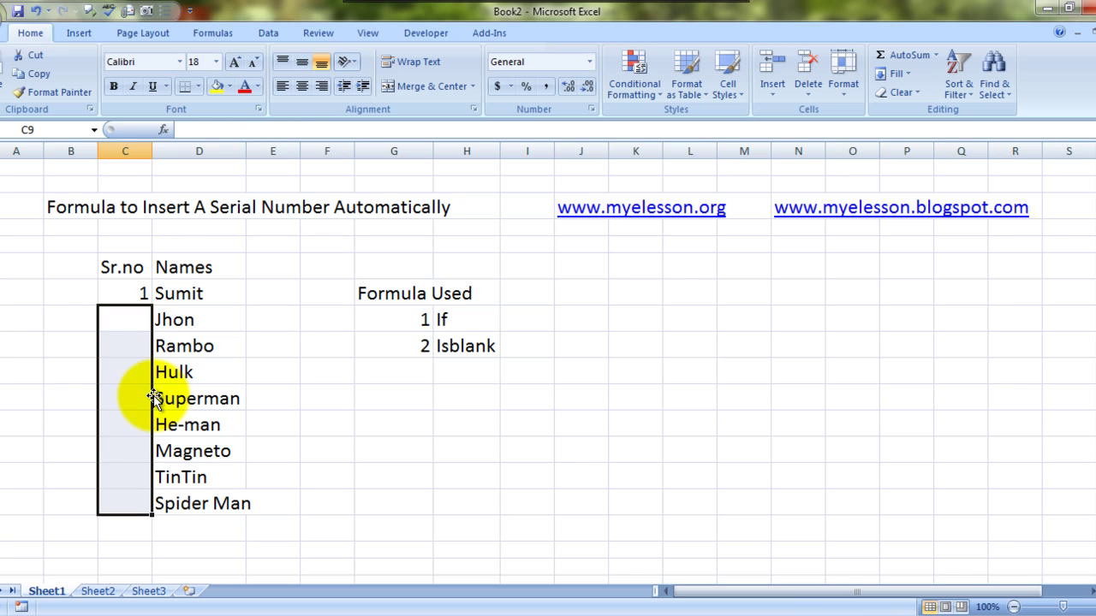
key(shift+Up)
key(shift+Up)
key(shift+Up)
key(shift+Up)
key(shift+Up)
key(shift+Up)
key(shift+Up)
key(shift+Up)
key(Up)
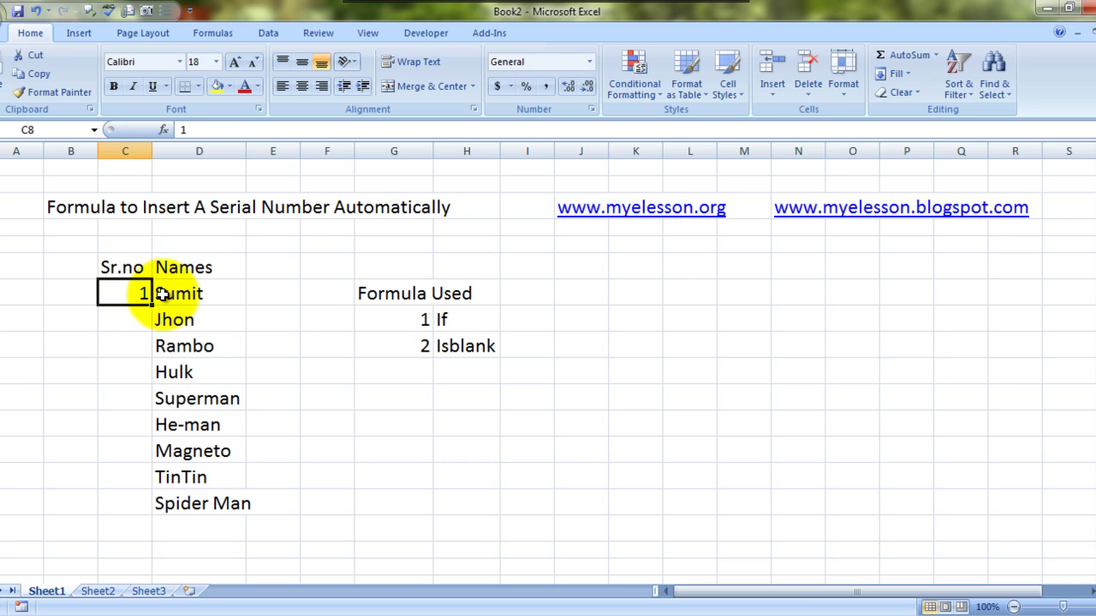
key(Right)
key(Left)
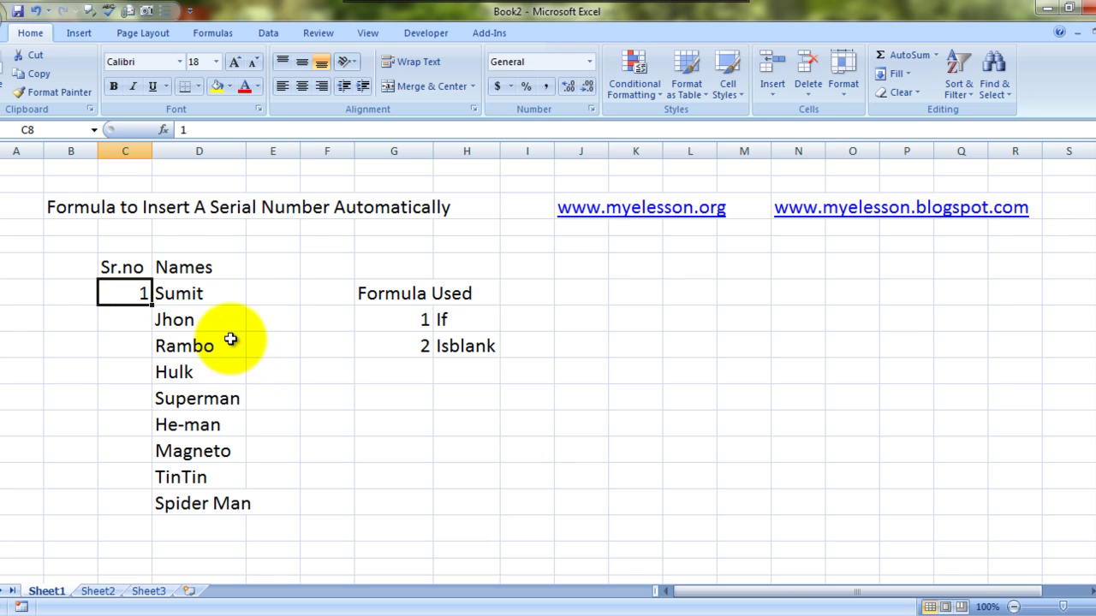
key(Down)
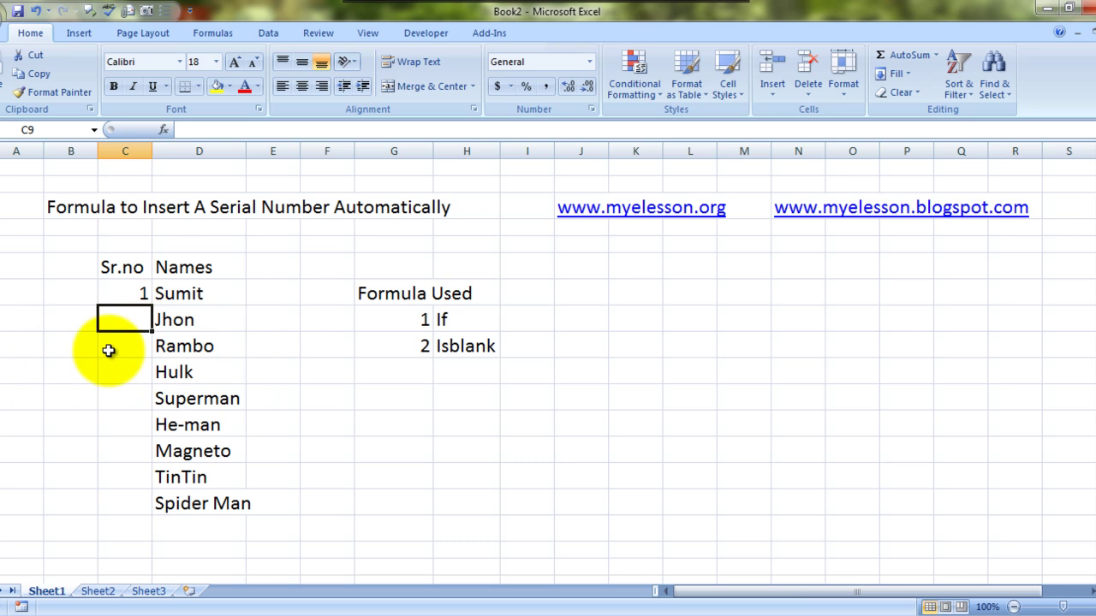
key(Right)
key(Left)
- In C9 begin the formula =IF(ISBLANK(D9)," ", testing Jhon's name cell for blank
text(=)
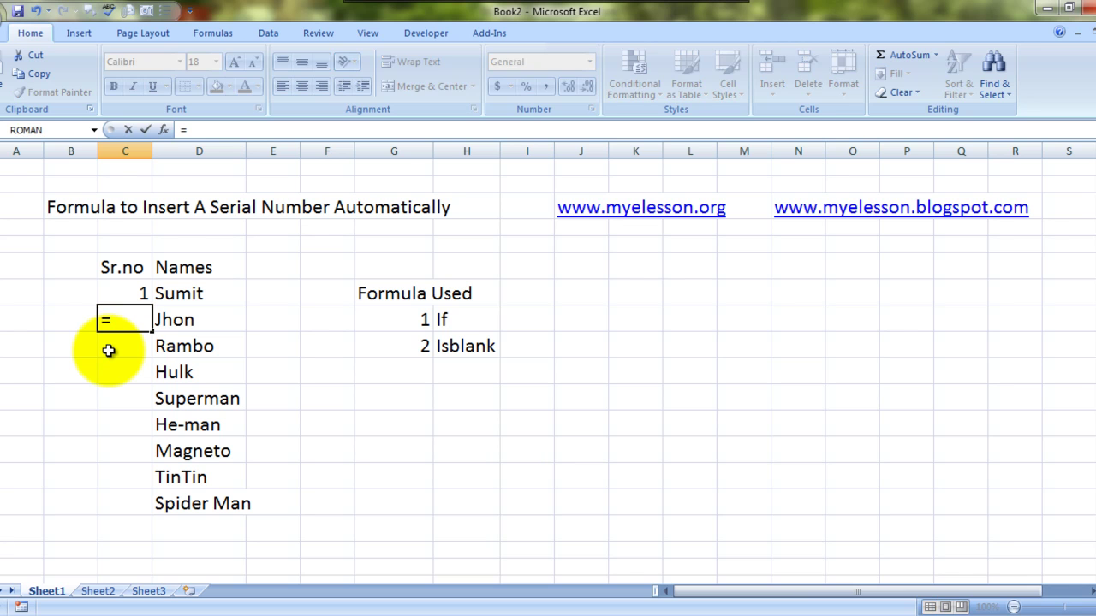
text(if)
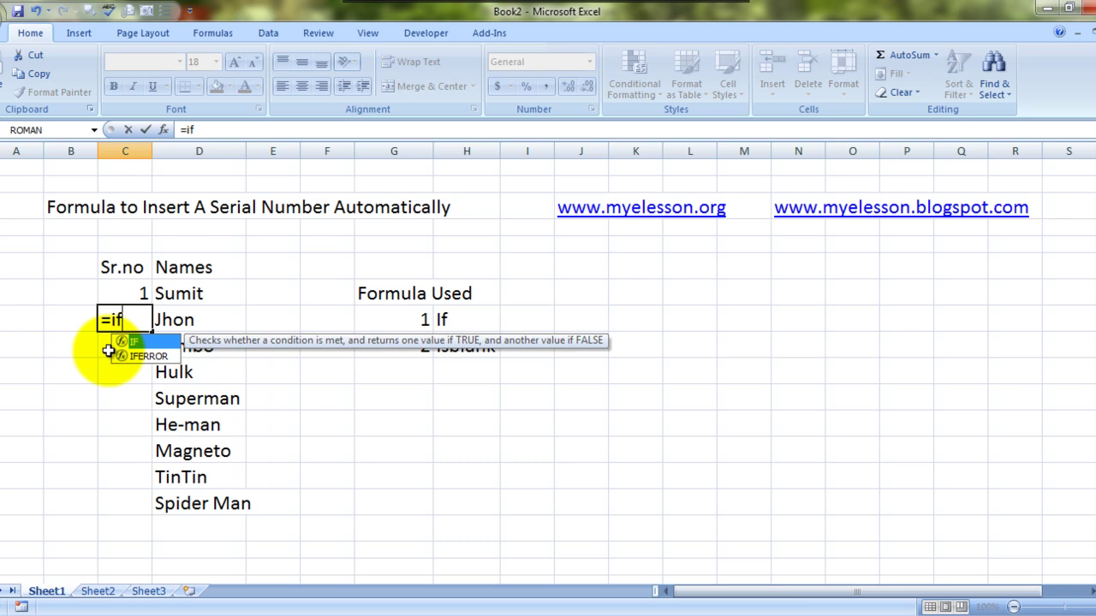
key(Tab)
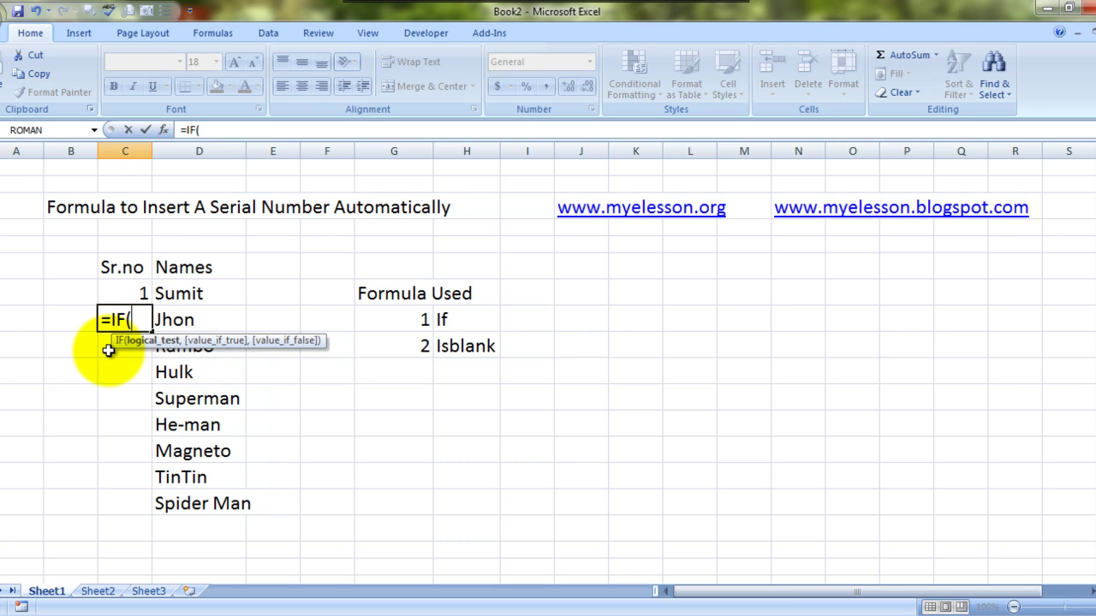
text(is)
double_click(162, 354)
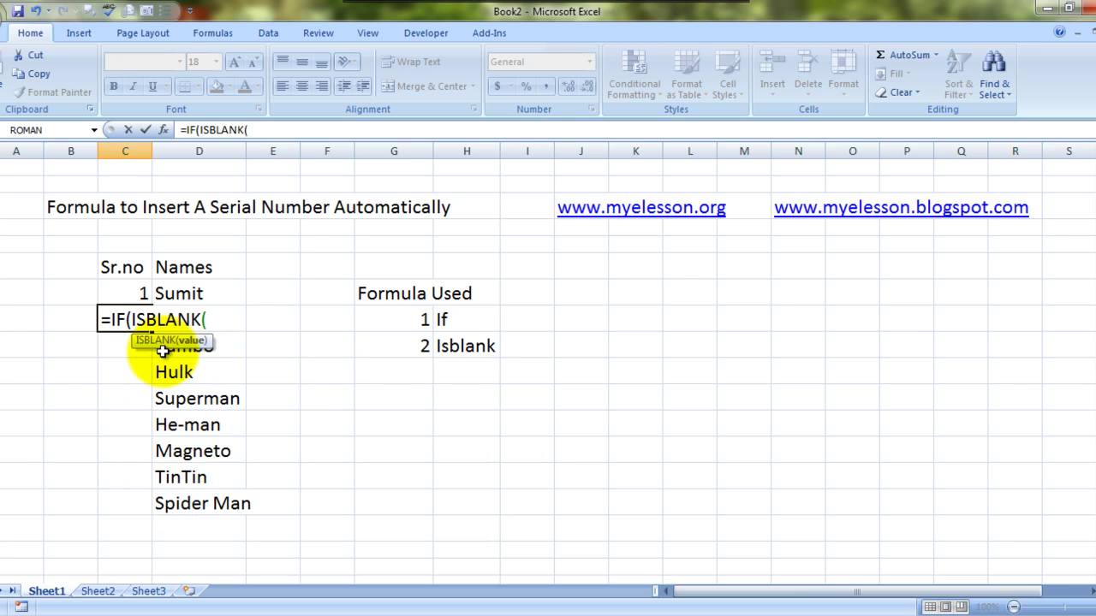
click(285, 318)
key(Left)
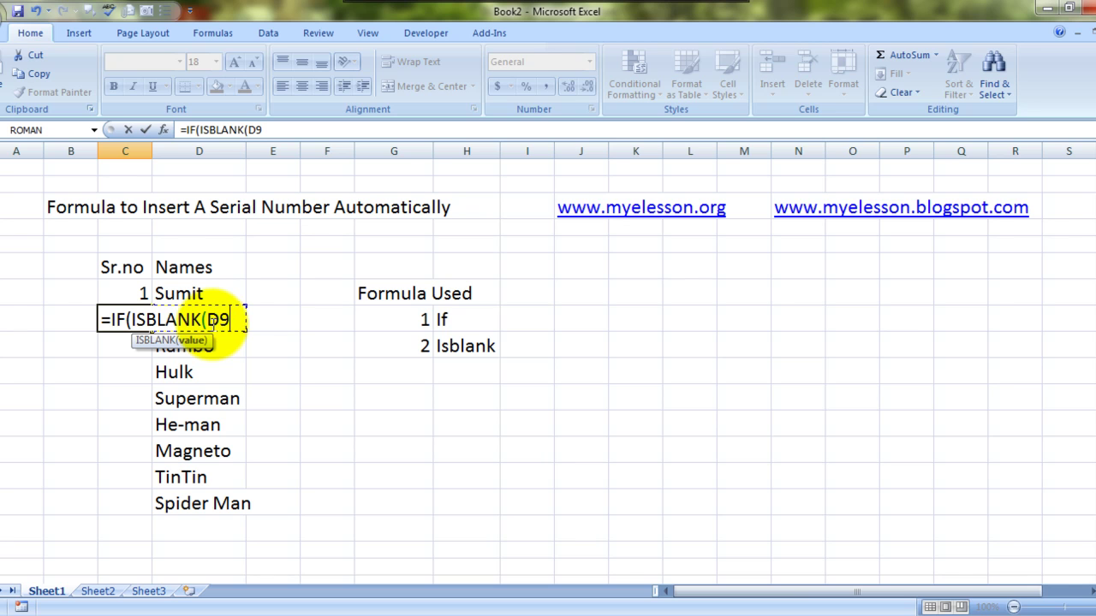
text(),)
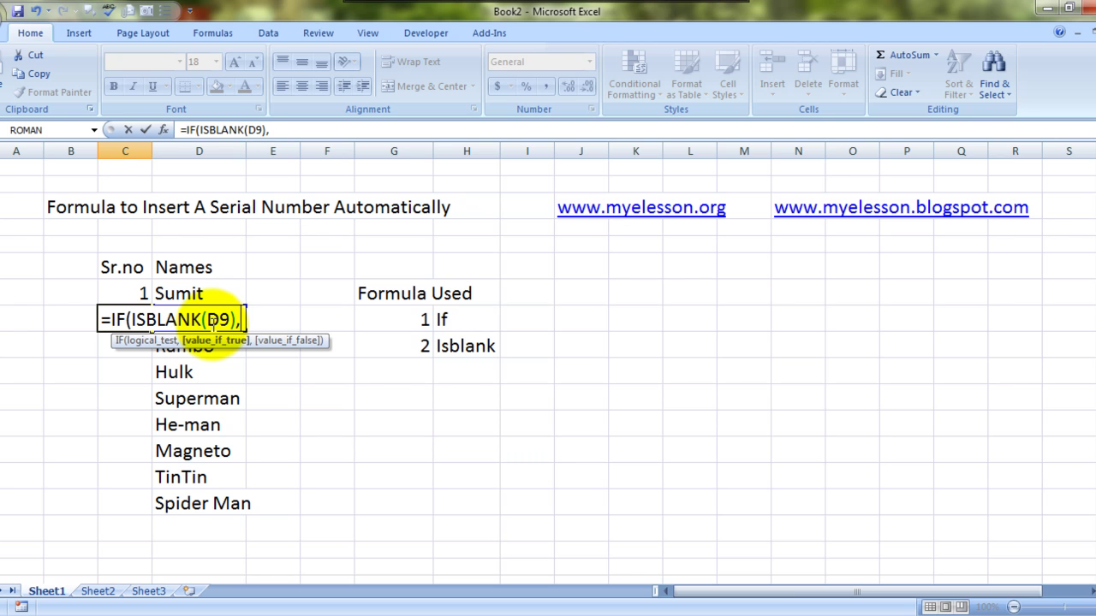
text(" ",)
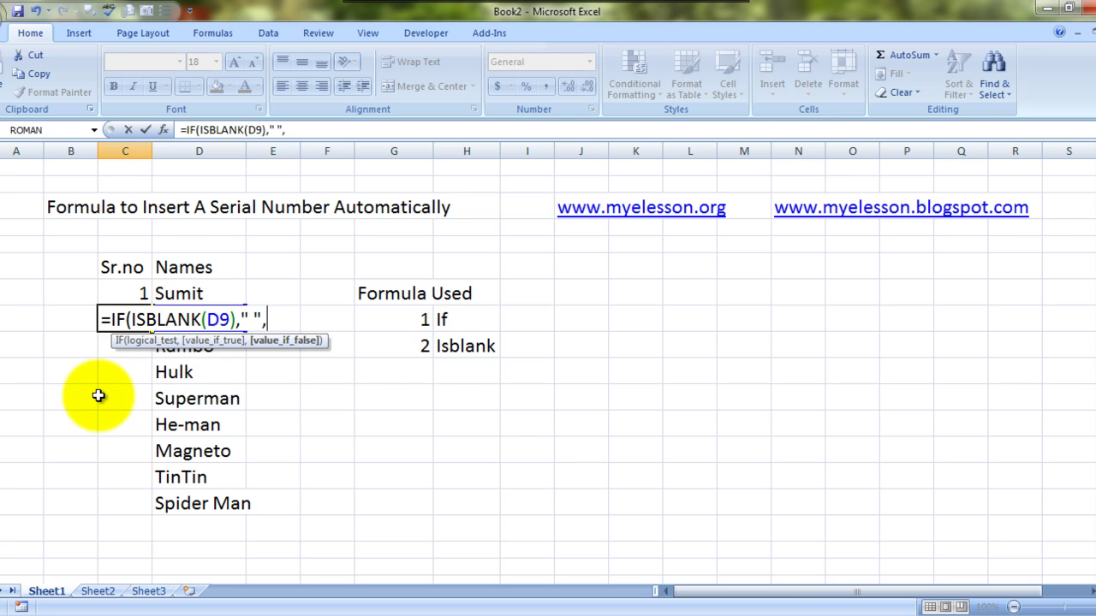
- Finish C9 as =IF(ISBLANK(D9)," ",C8+1) so it shows 2 beside Jhon
click(137, 291)
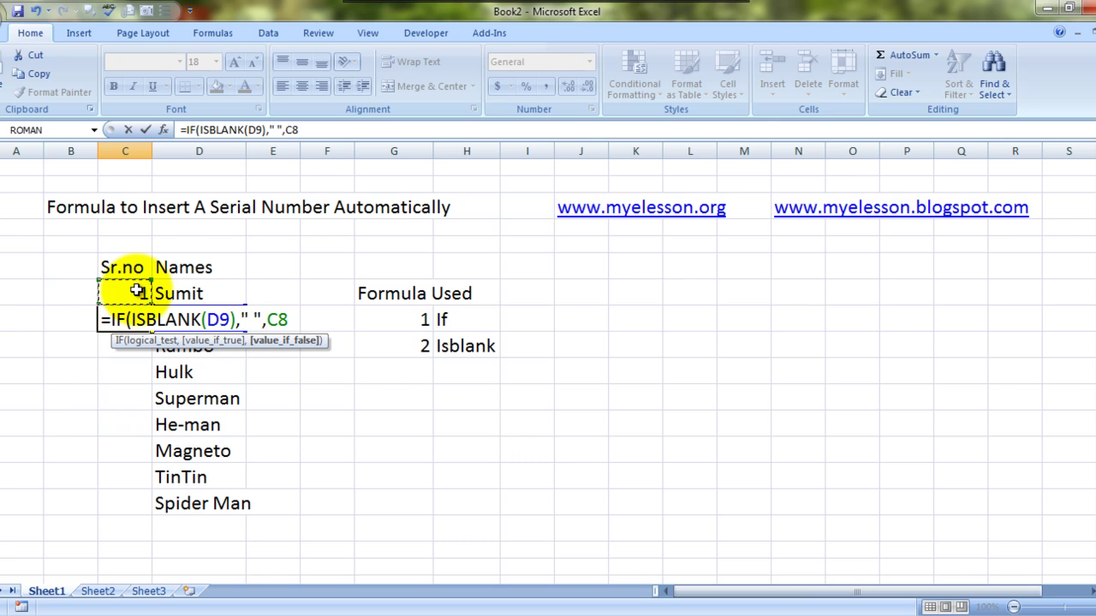
text(+1))
key(Return)
key(Up)
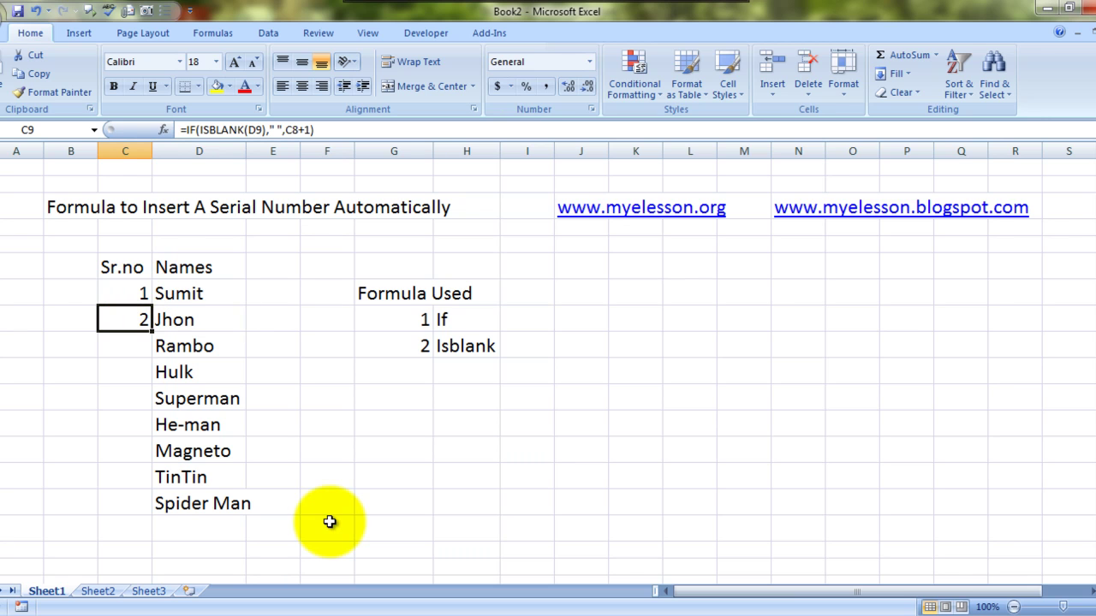
- Copy C9's numbering formula down the Sr.no column through C18
key(ctrl+c)
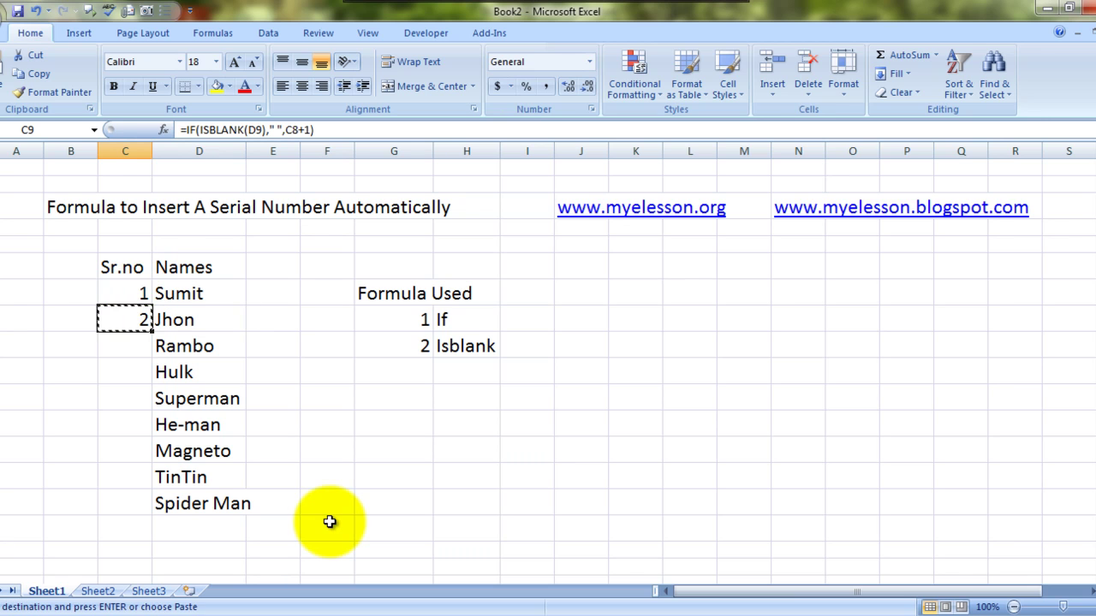
key(Down)
key(shift+Down)
key(shift+Down)
key(shift+Down)
key(shift+Down)
key(shift+Down)
key(shift+Down)
key(shift+Down)
key(shift+Down)
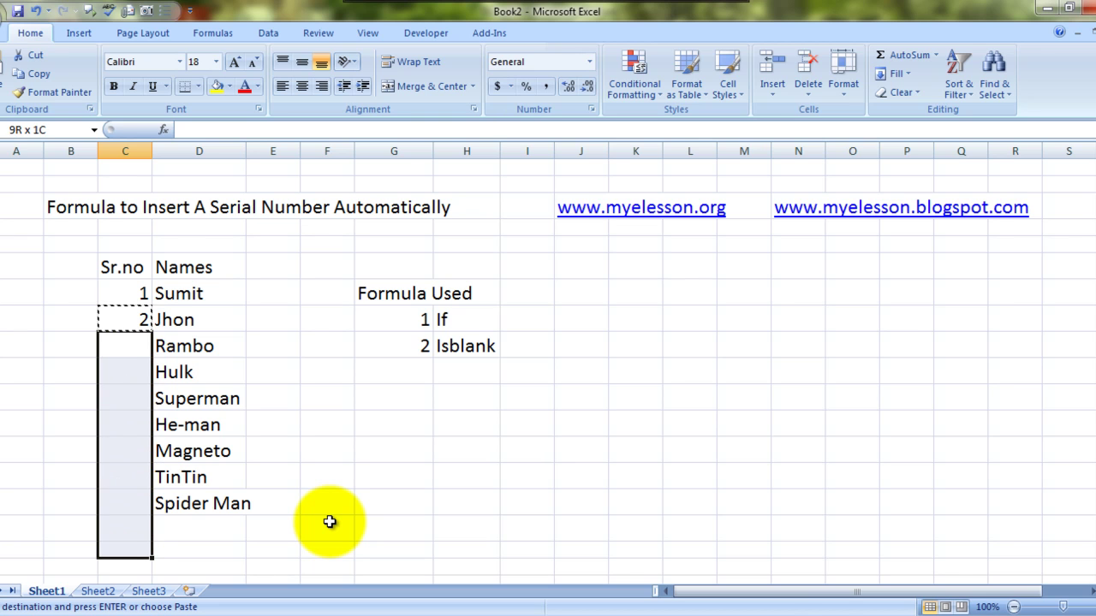
key(ctrl+v)
- Delete TinTin and Spider Man from D15:D16, leaving numbers 1–7
key(Right)
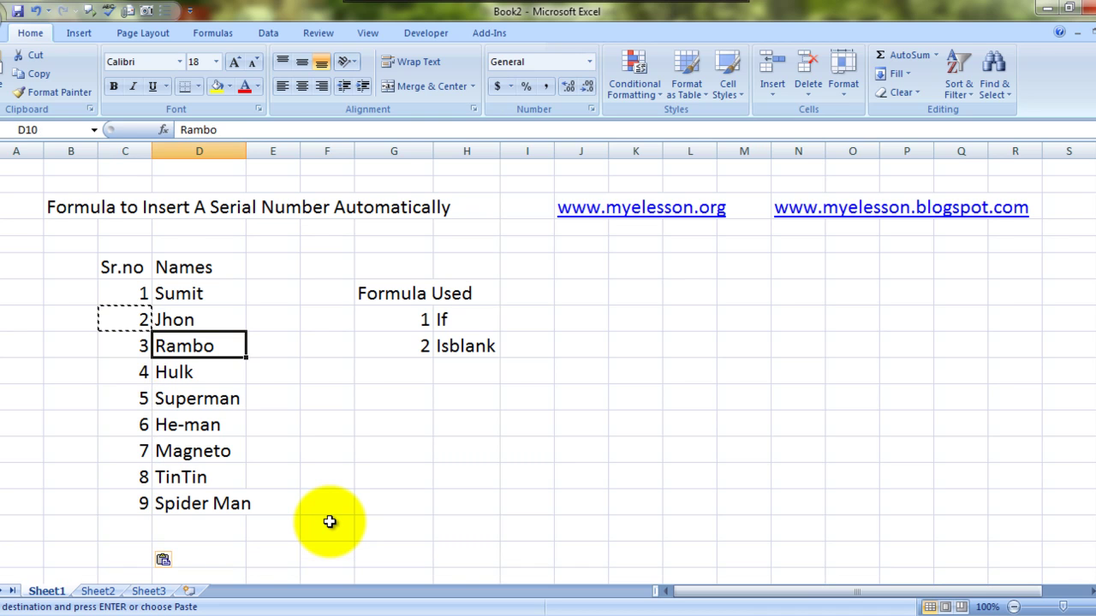
key(Down)
key(Down)
key(Down)
key(Down)
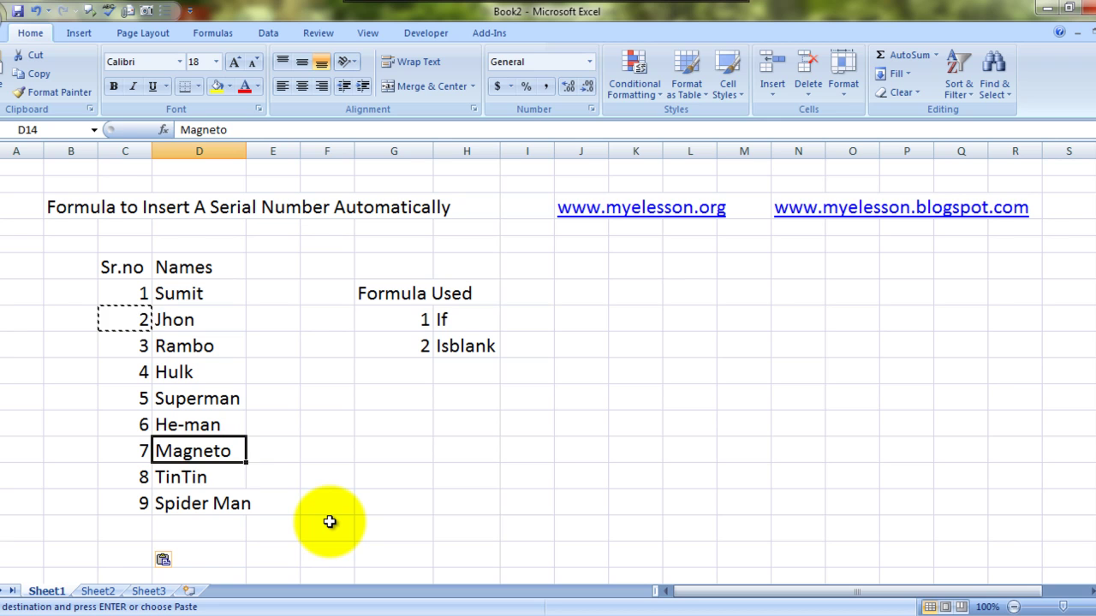
key(Down)
key(Up)
key(Down)
key(Down)
key(Up)
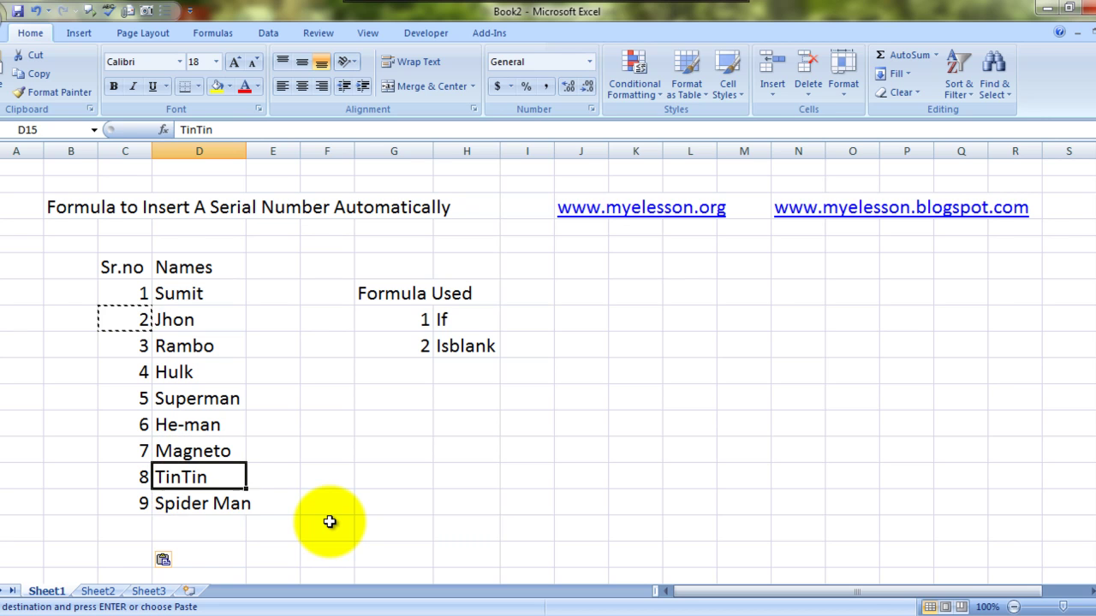
key(shift+Down)
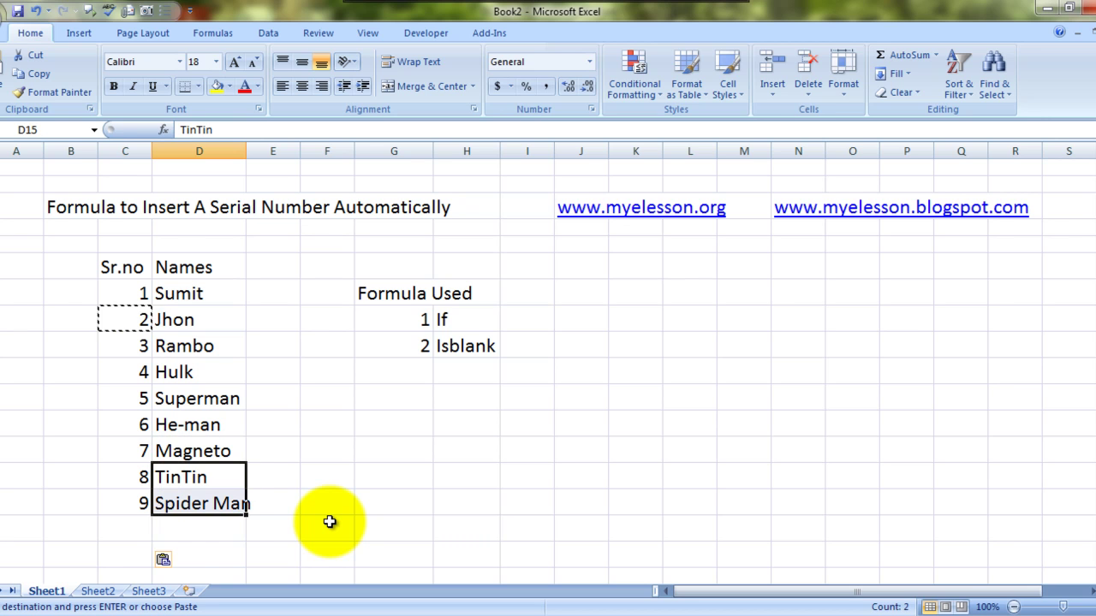
key(Delete)
key(shift+Up)
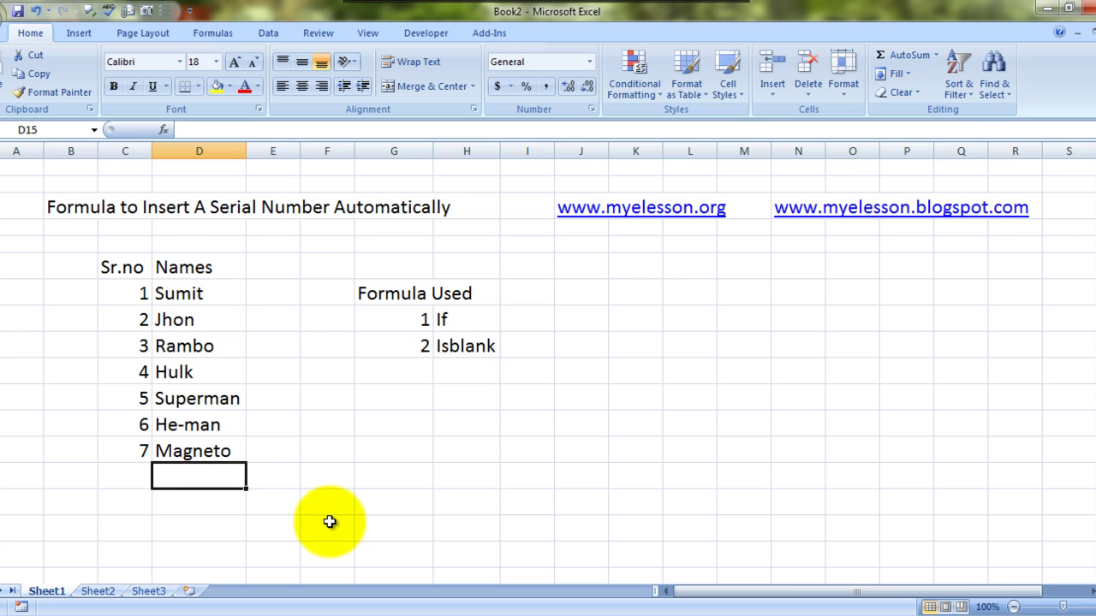
- Enter Captain A in D15 and SpiderMna in D16
text(Captain)
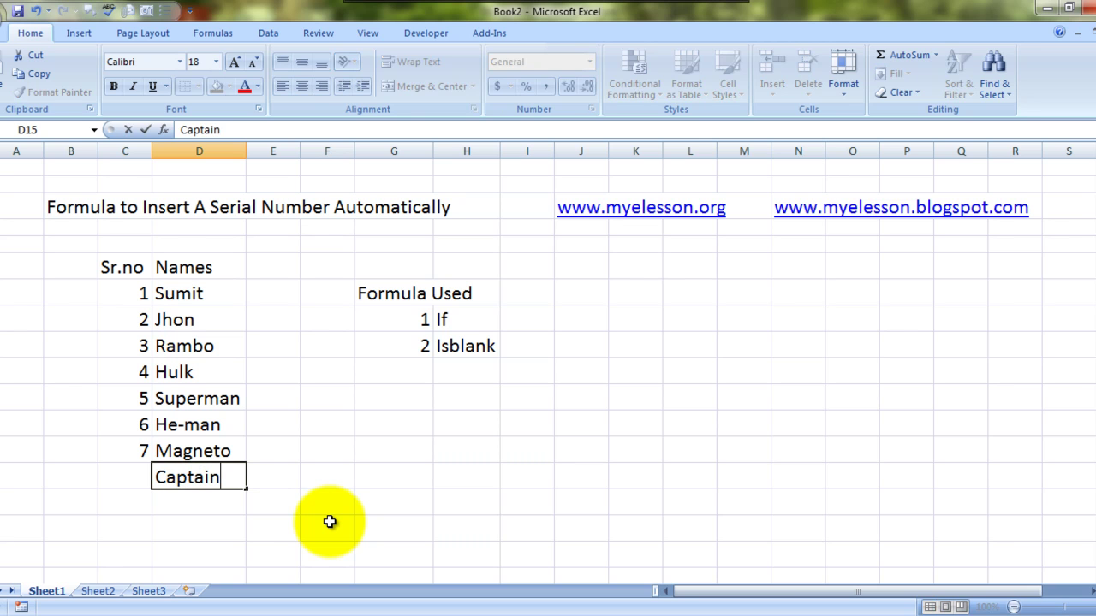
text( A)
key(Return)
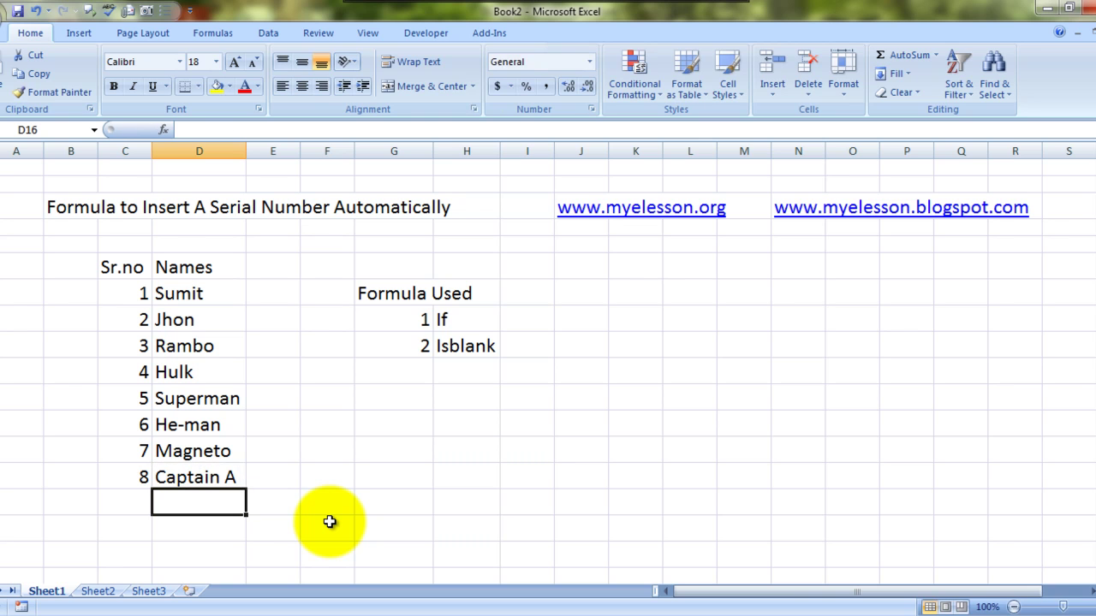
text(Spi)
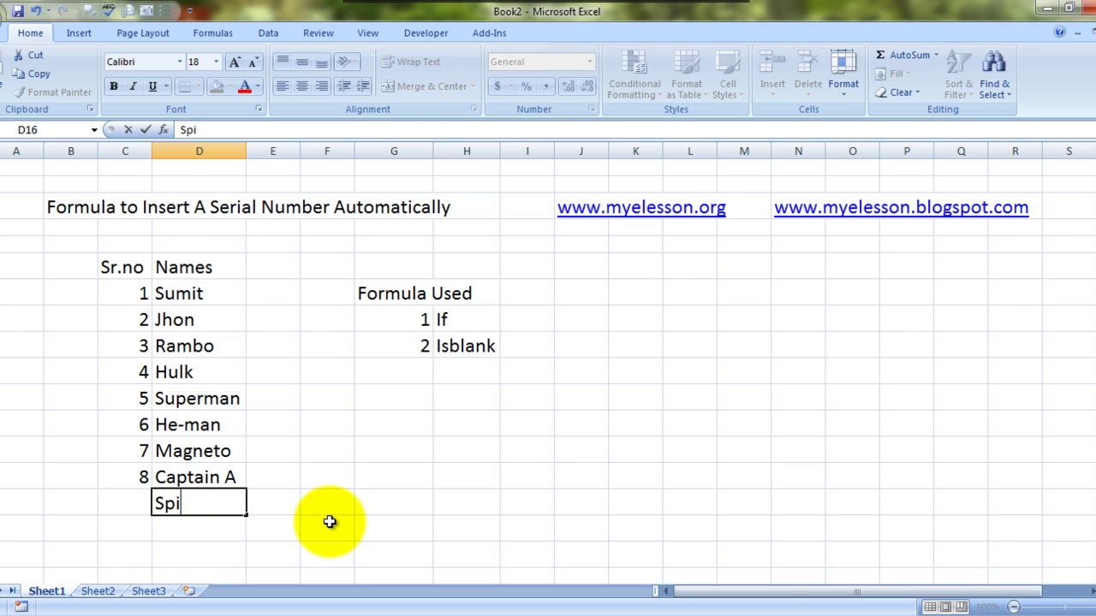
text(derMna)
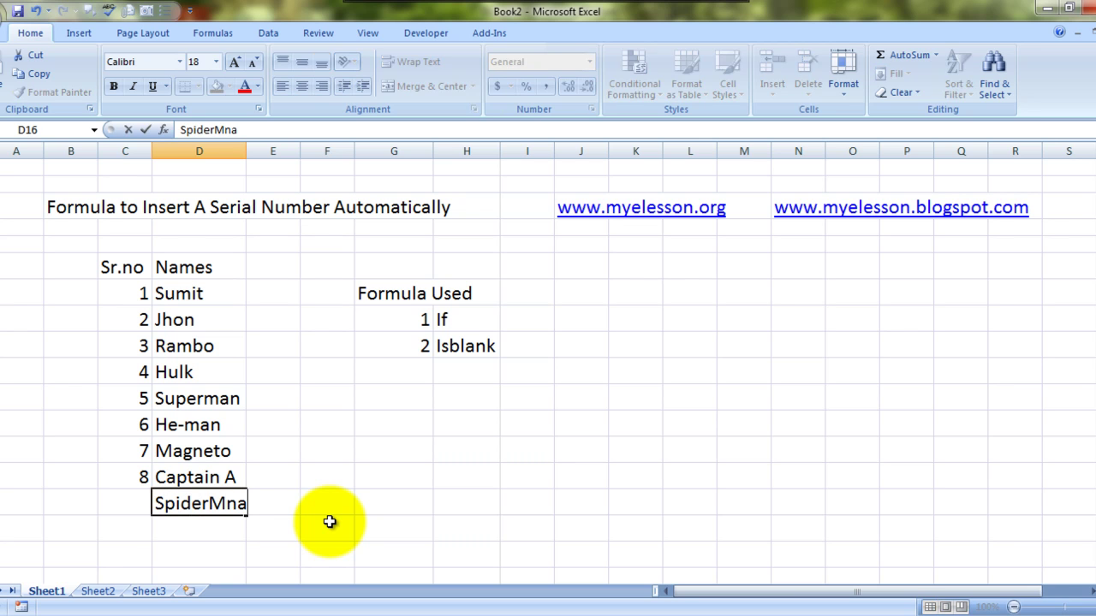
key(Return)
- Correct the D16 name to SpiderMan so it is numbered 9
key(Up)
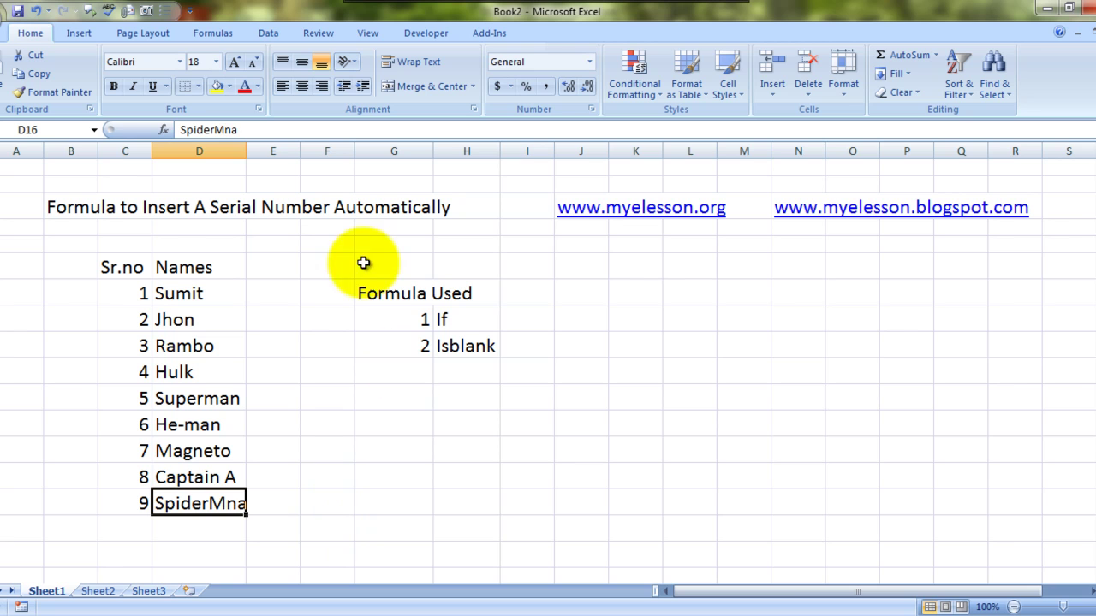
click(249, 130)
key(BackSpace)
key(BackSpace)
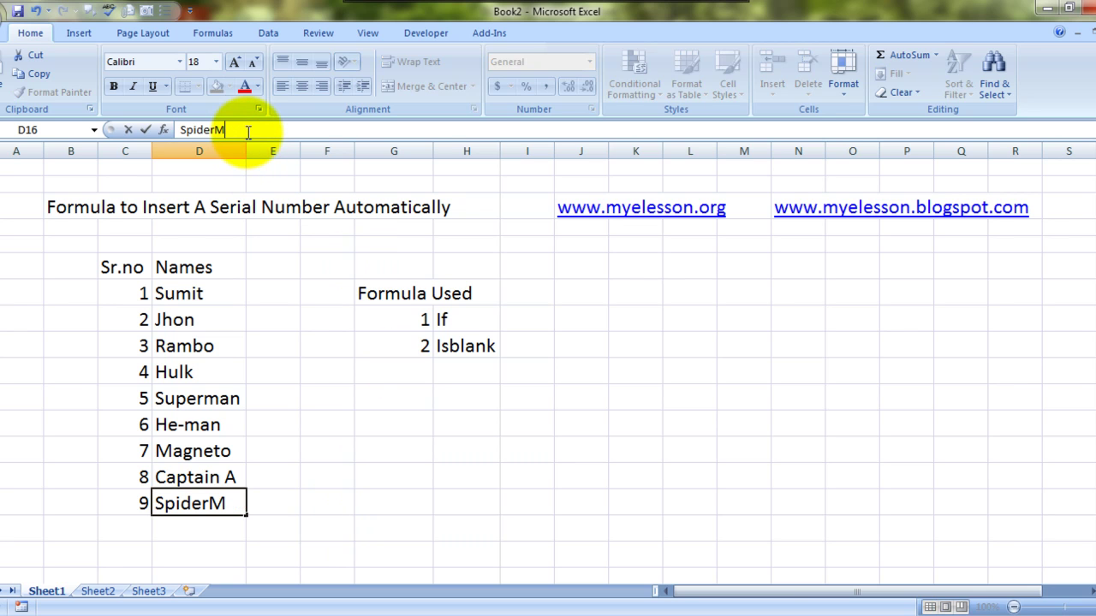
text(an)
key(Return)
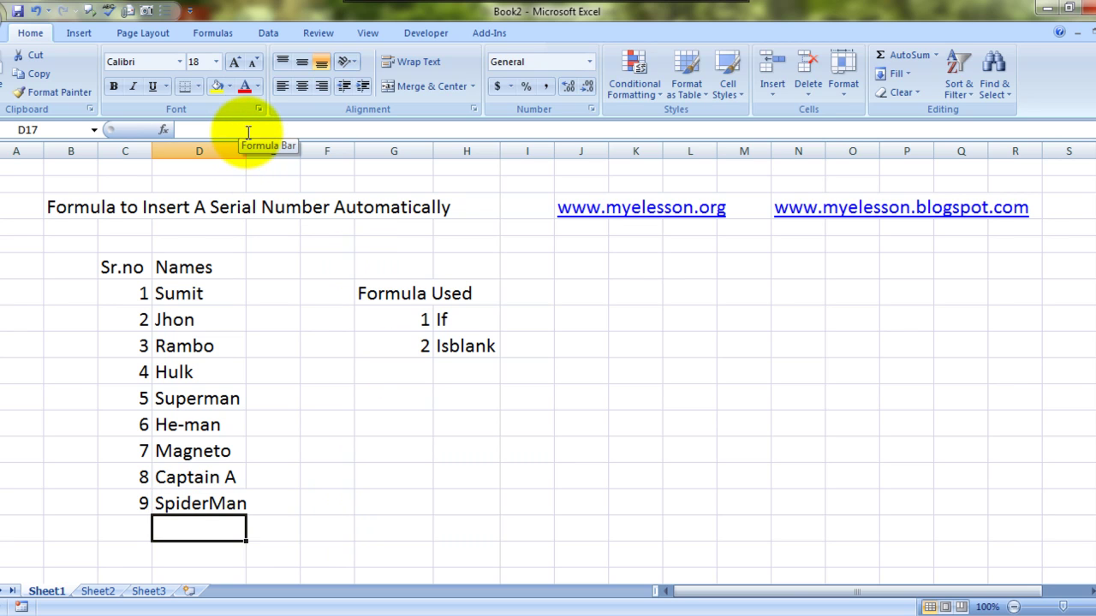
key(Up)
key(Up)
key(Up)
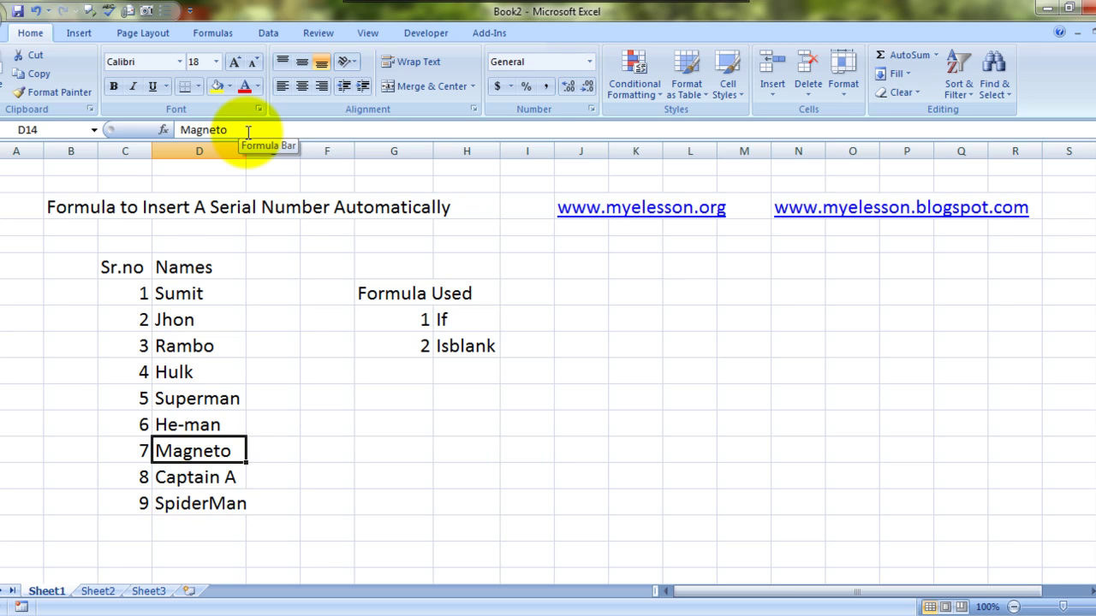
key(Down)
key(Down)
key(Down)
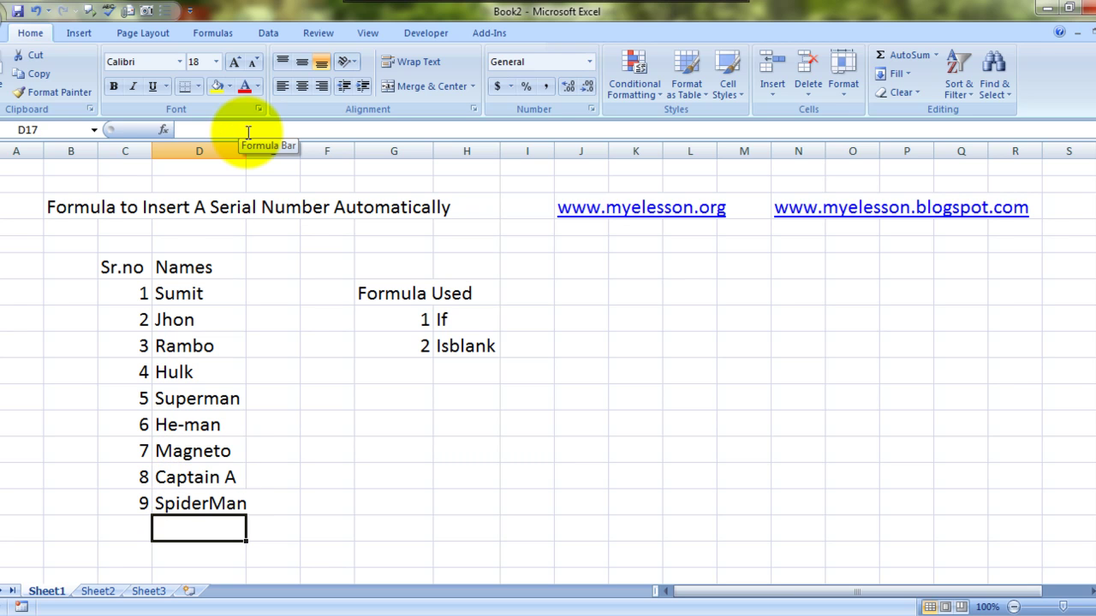